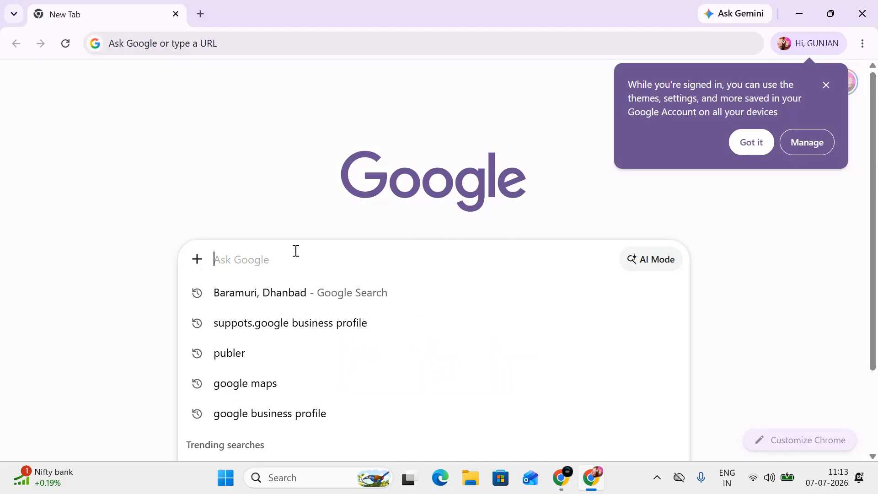
Search Google for "Baramuri, Dhanbad" and view the details and photos of the housing complex listing
left_click(290, 293)
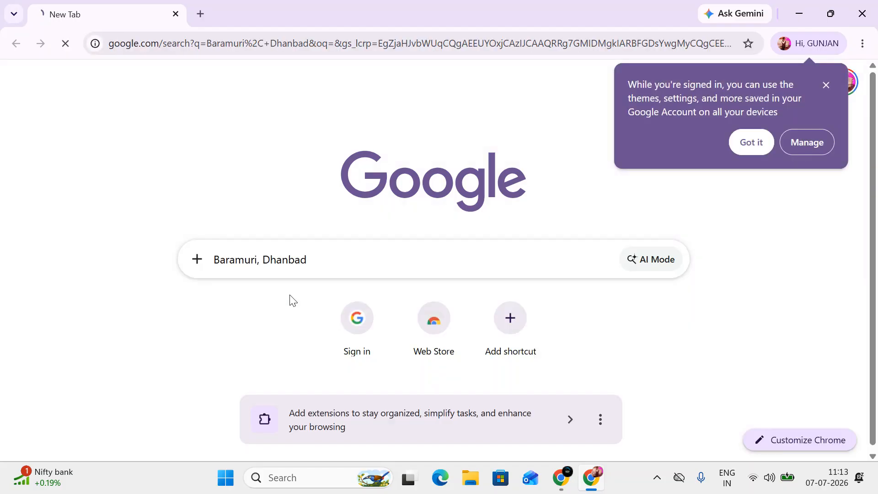
scroll(183, 260, "down", 3)
scroll(182, 274, "down", 4)
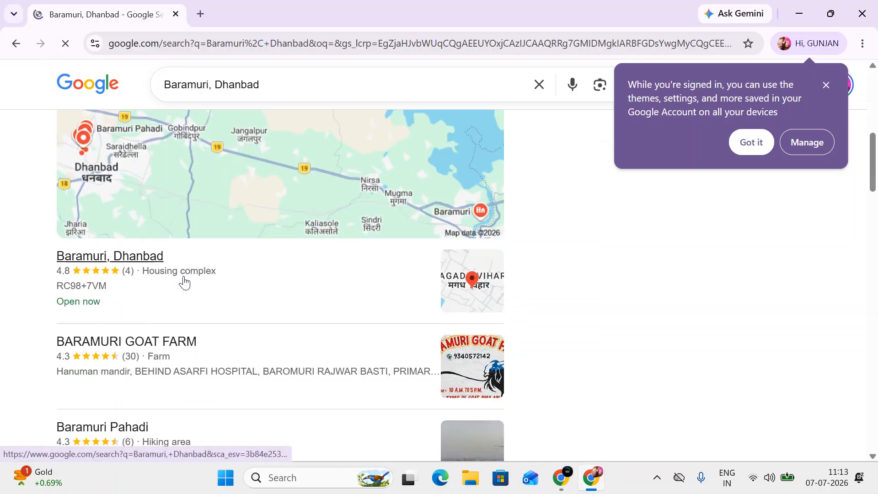
left_click(122, 257)
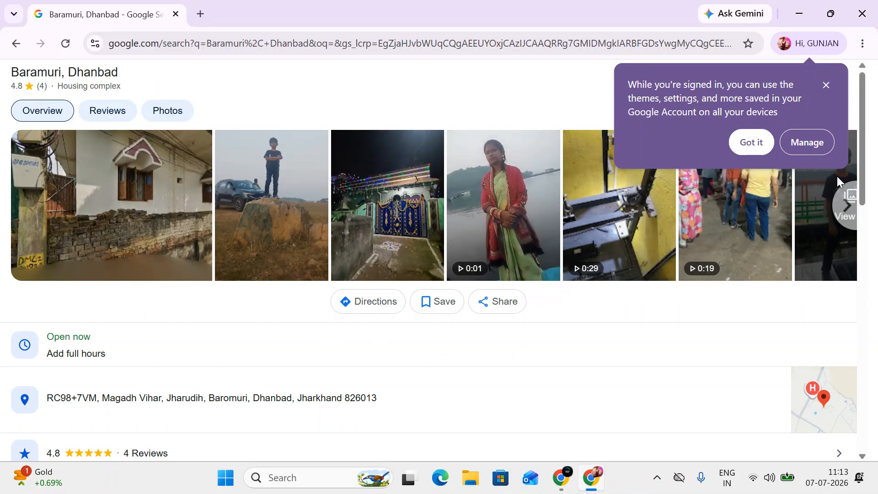
left_click(825, 84)
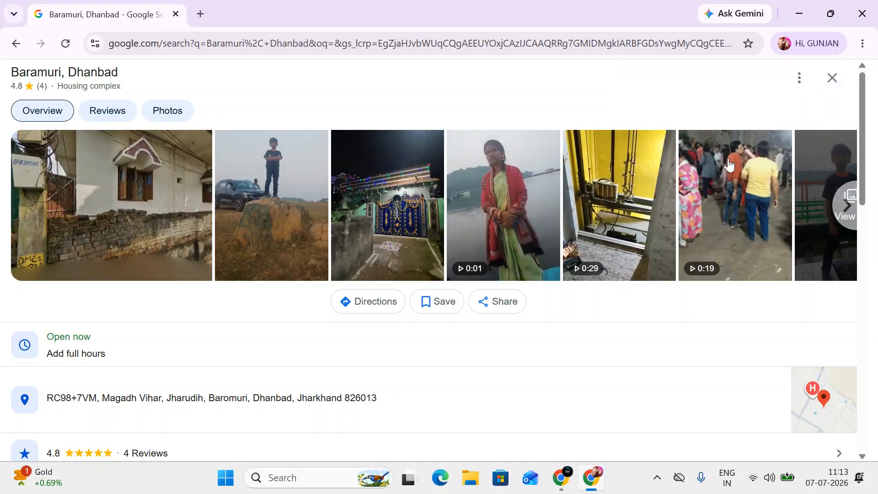
scroll(390, 239, "right", 2)
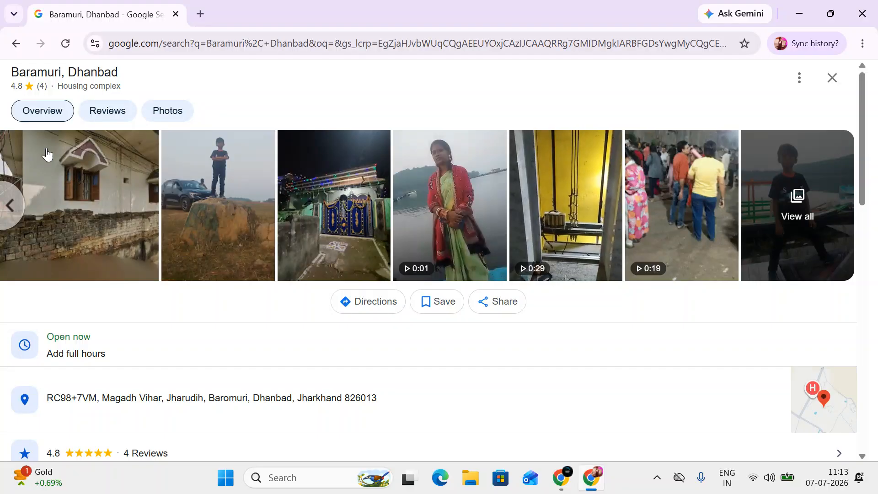
left_click(5, 45)
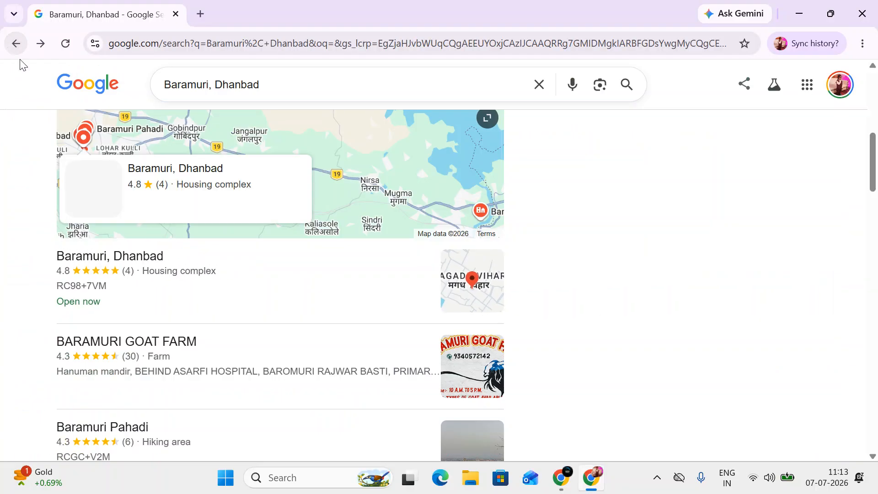
scroll(185, 267, "up", 10)
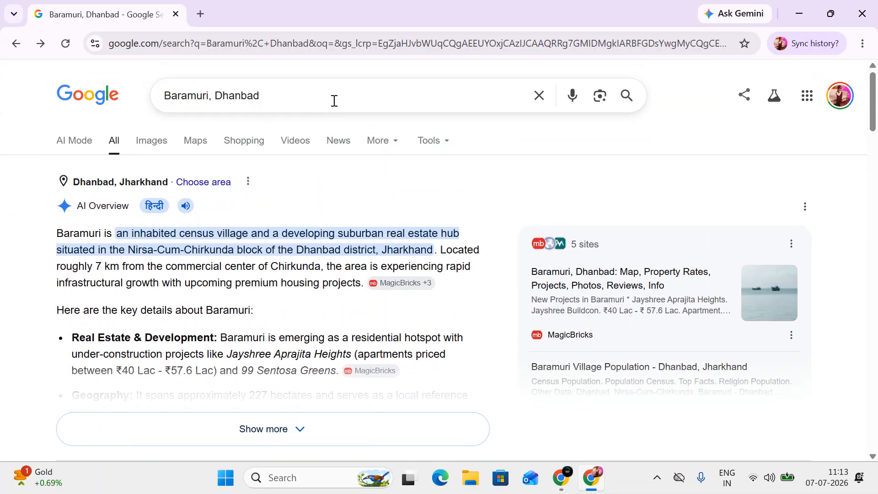
Switch to the first of the other Chrome profiles and open its Gmail inbox
left_click(803, 43)
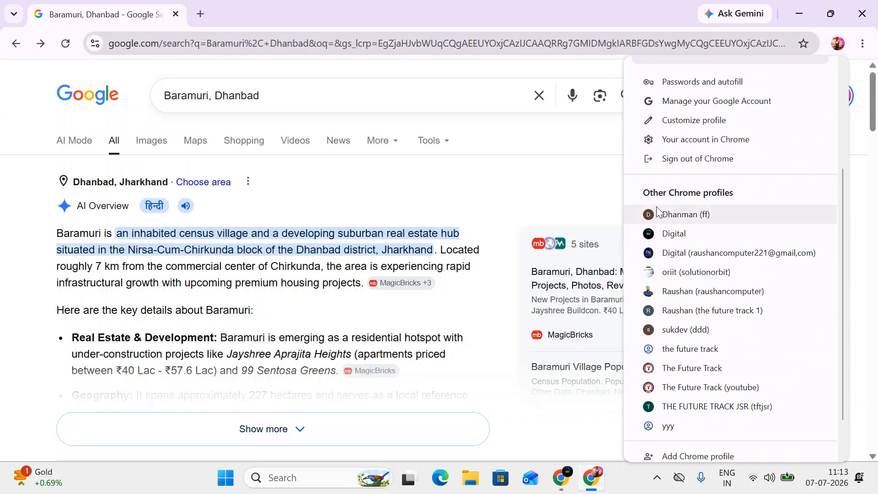
left_click(687, 215)
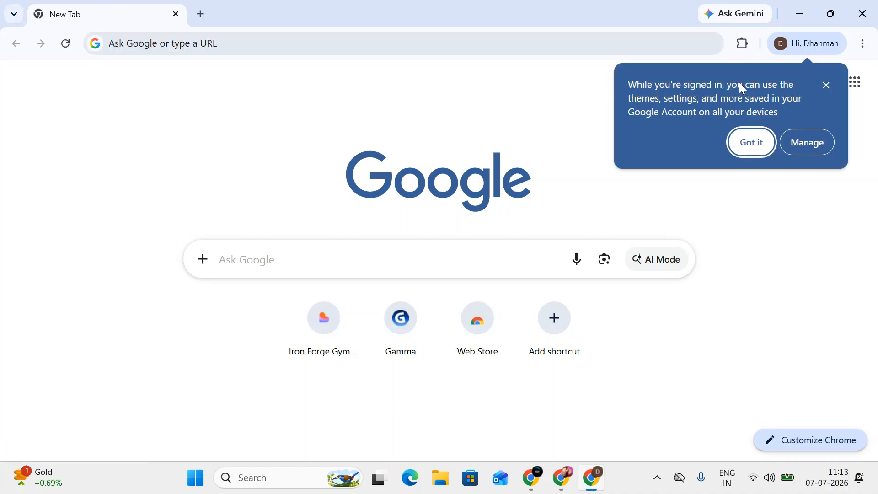
left_click(825, 85)
left_click(750, 85)
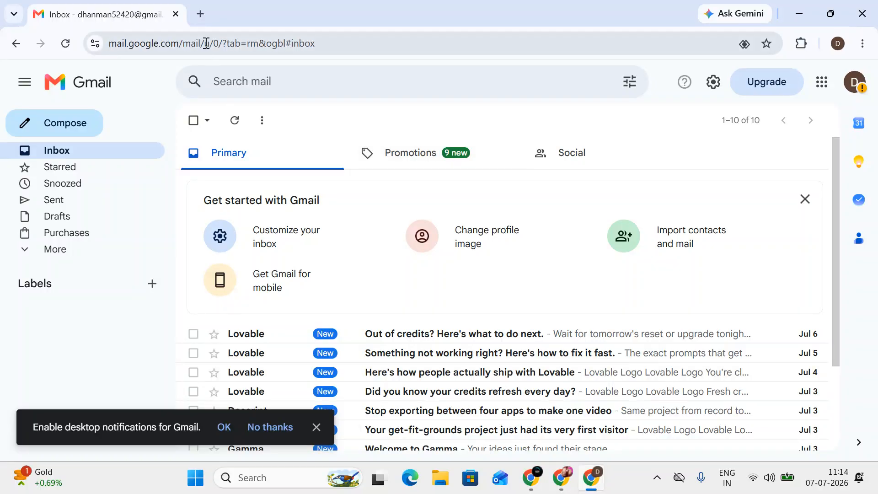
Search Google for "google business profile" in a new tab
left_click(201, 13)
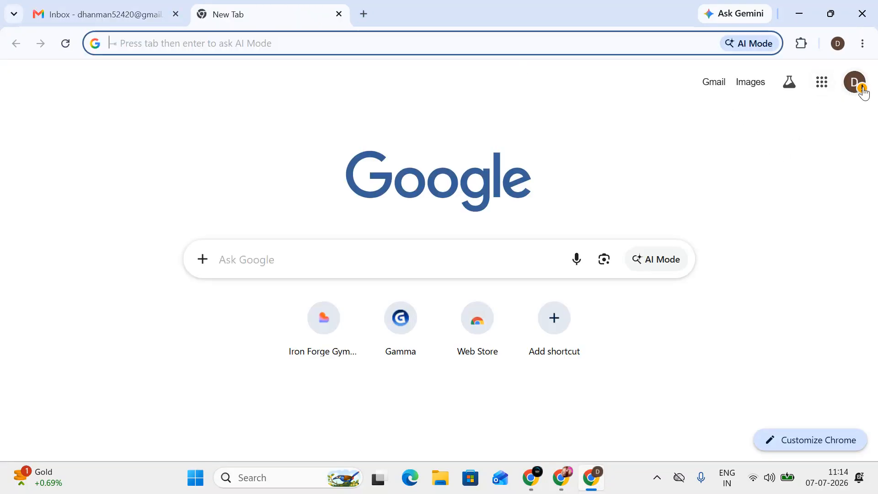
left_click(857, 86)
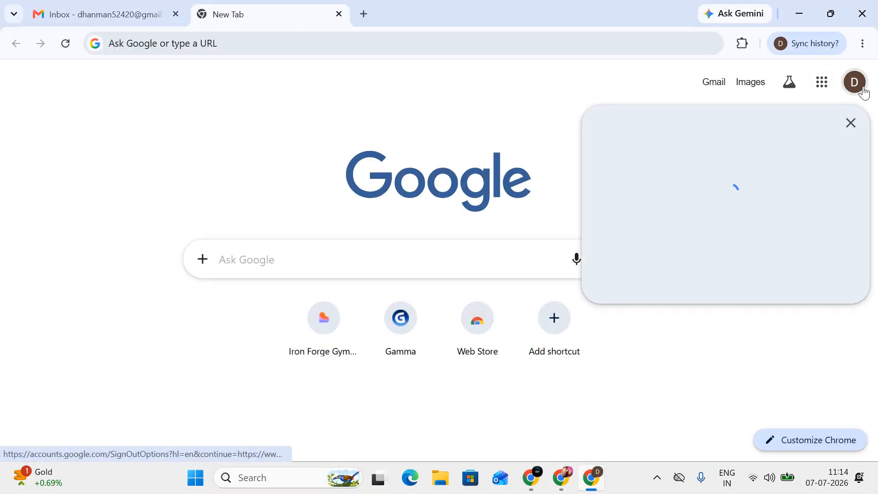
left_click(265, 268)
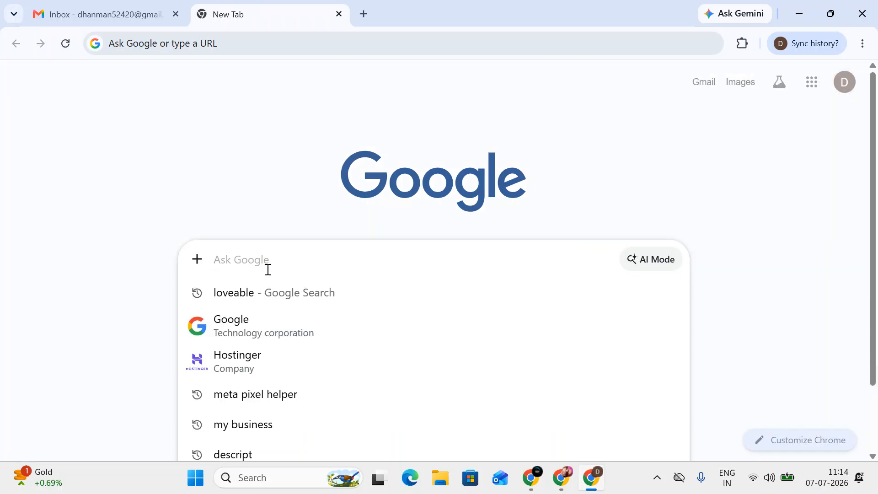
type("google busines")
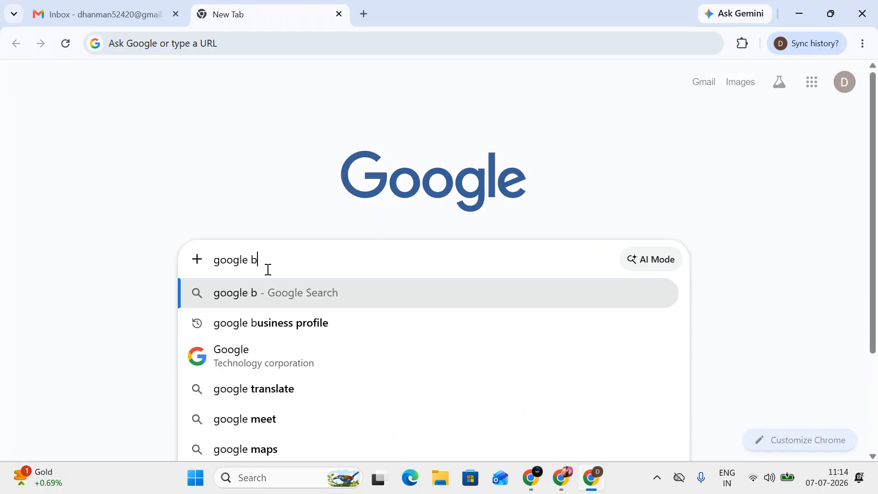
key("Return")
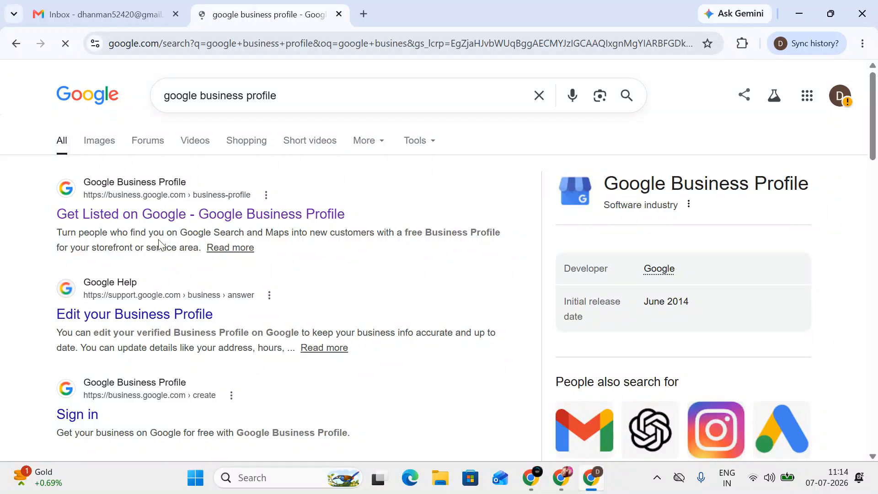
Open the Get Listed on Google result and sign in to reach the business name form
scroll(157, 246, "down", 3)
scroll(156, 274, "up", 3)
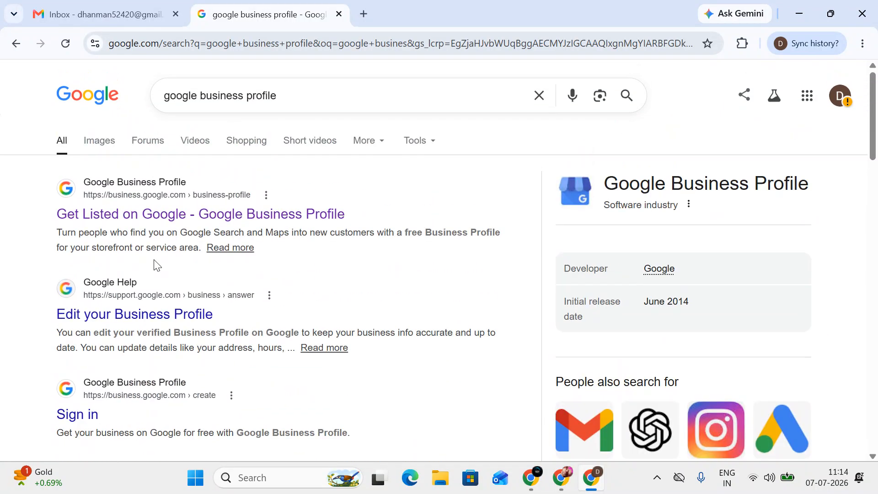
left_click(144, 208)
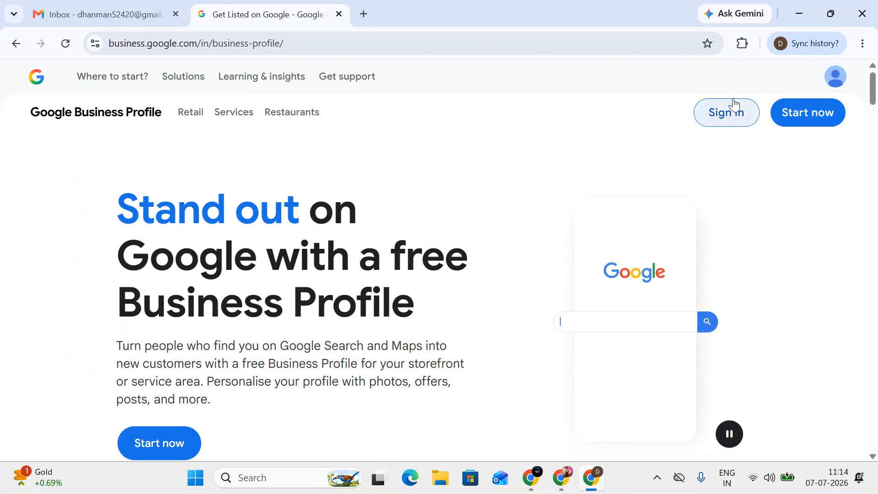
left_click(733, 109)
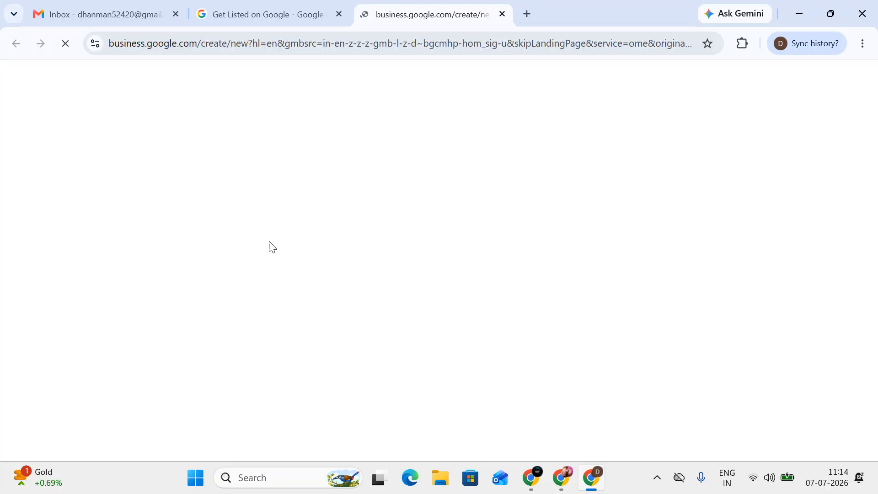
left_click(451, 266)
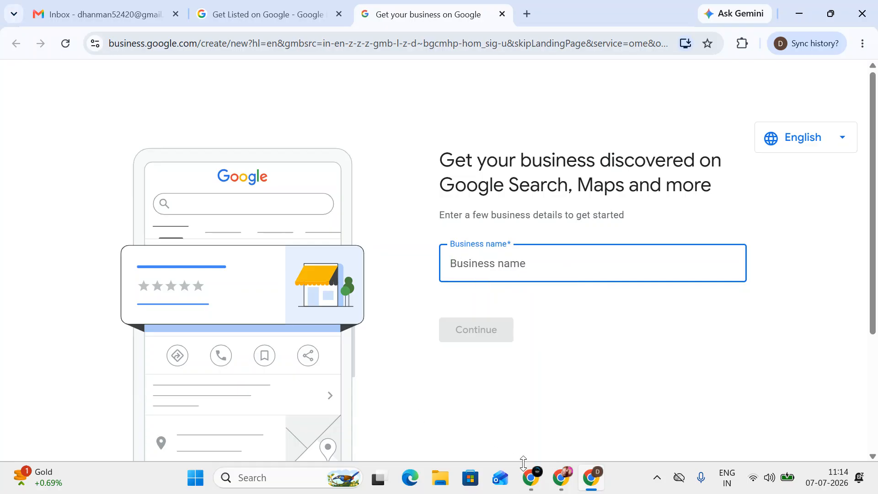
Switch to the Chrome window holding the Xmind mindmap and open ChatGPT in a new tab
left_click(527, 478)
left_click(396, 395)
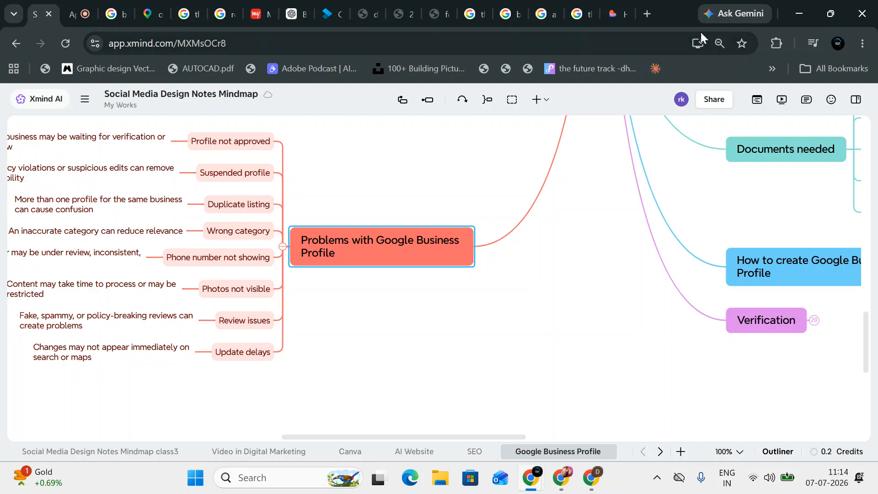
left_click(646, 14)
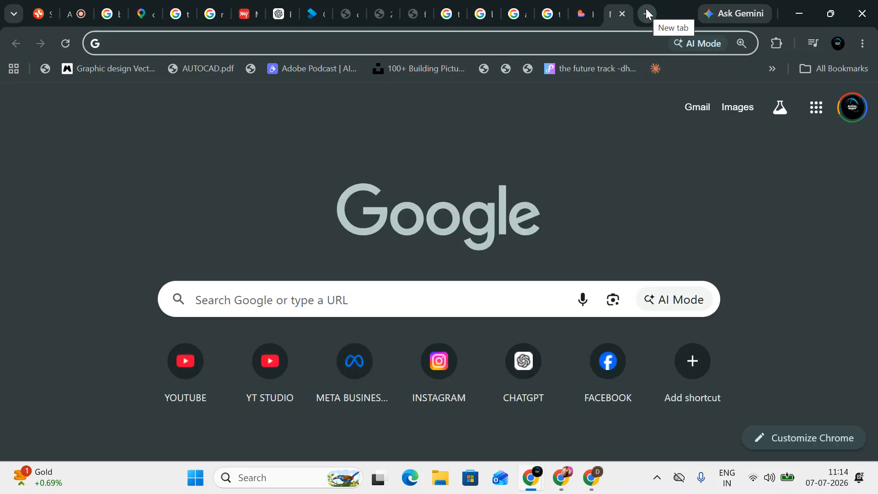
type("cha")
key("Return")
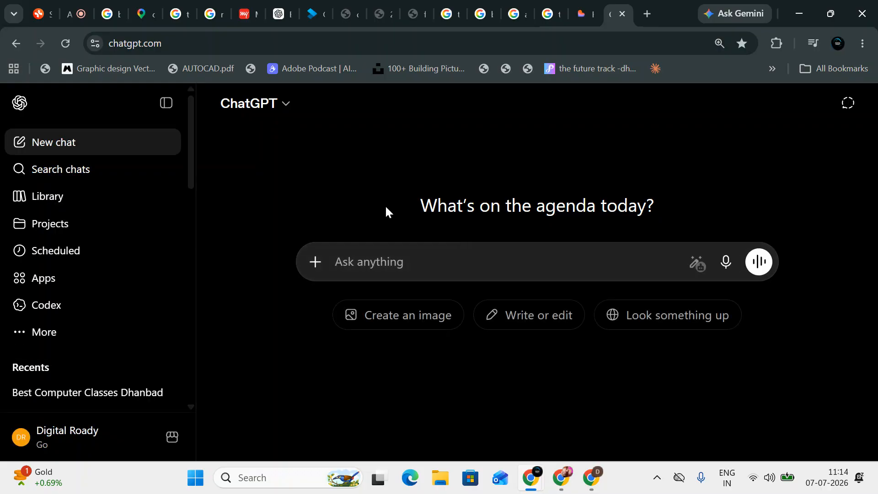
Dictate and send a prompt requesting the best Google business profile category and a description within 750 characters for RS Plumber, serving all over Dhanbad
left_click(725, 261)
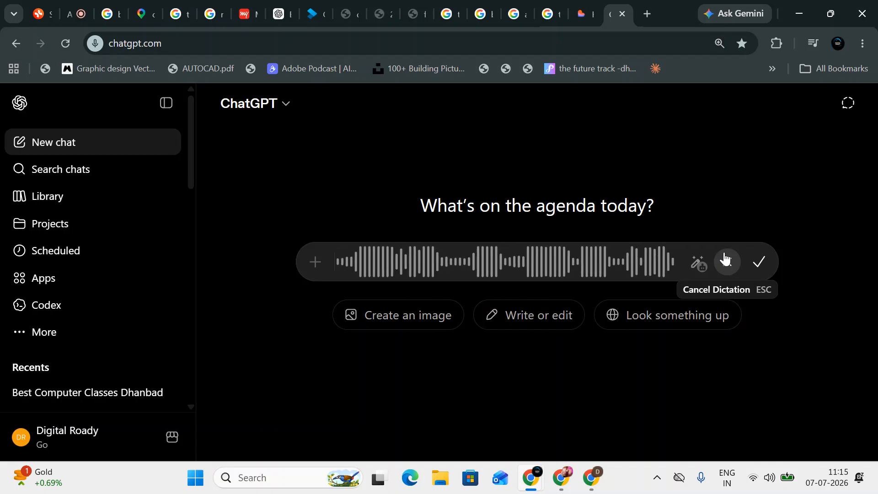
left_click(759, 268)
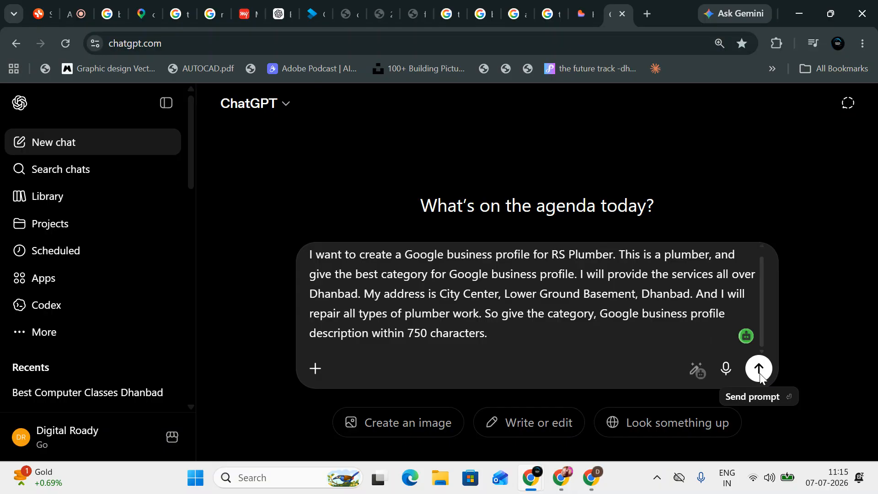
left_click(758, 368)
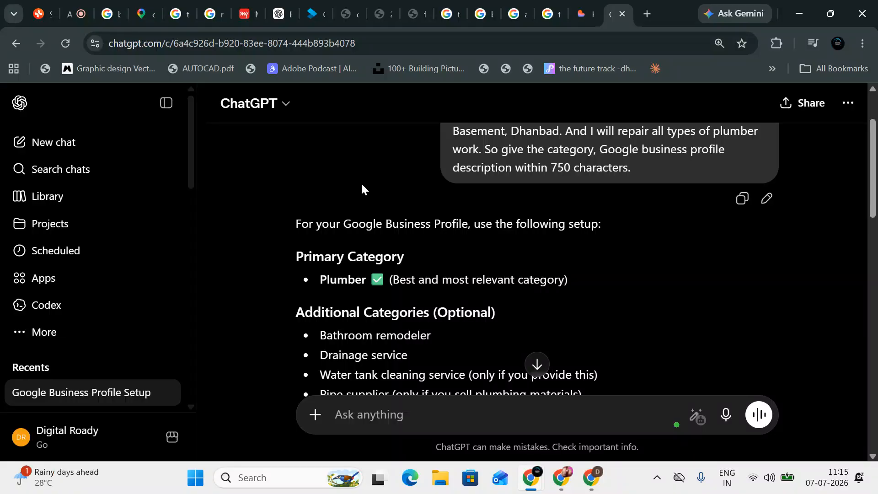
Review the categories, business description and services suggested for the RS Plumber profile in the ChatGPT reply
scroll(440, 275, "down", 3)
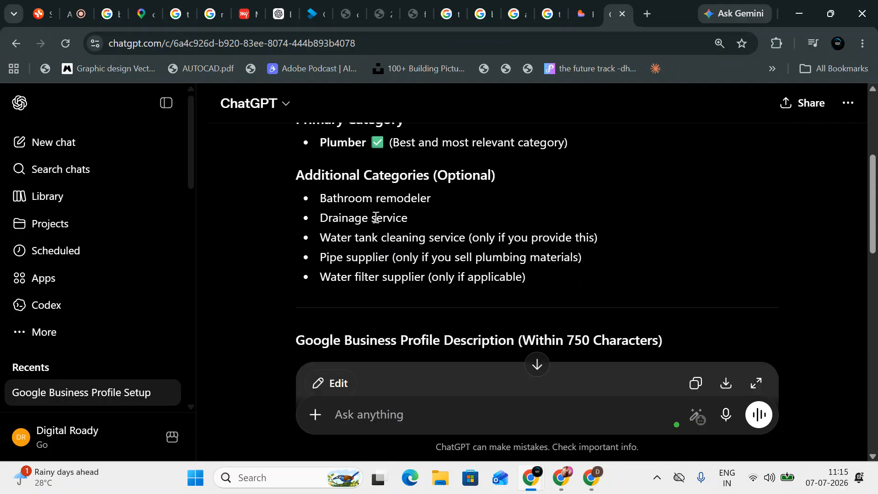
scroll(372, 215, "up", 2)
scroll(467, 226, "up", 3)
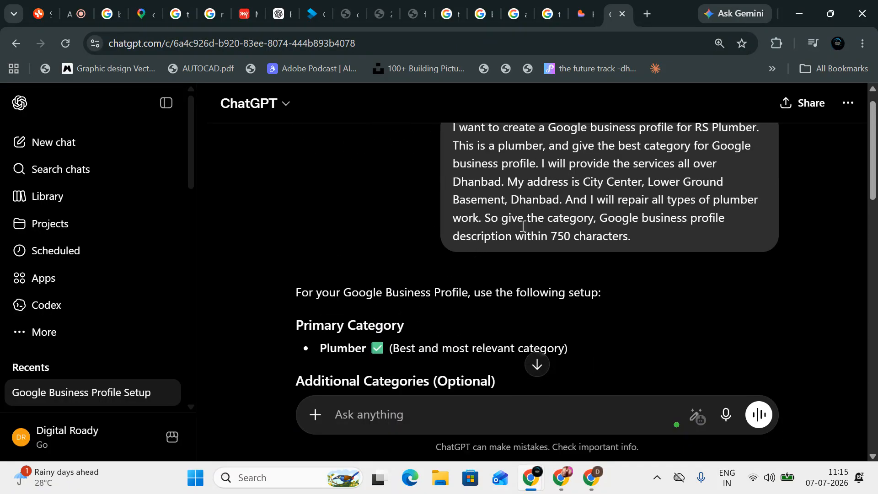
scroll(634, 256, "down", 4)
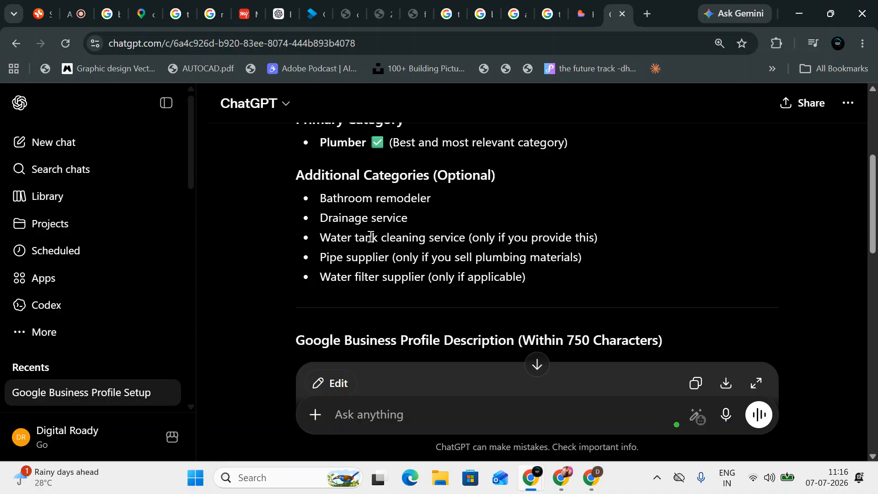
scroll(438, 241, "down", 3)
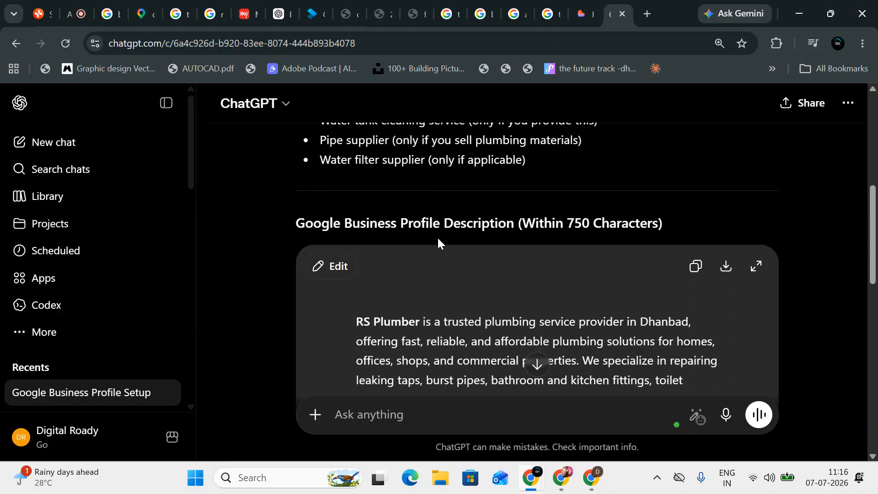
scroll(438, 243, "up", 1)
scroll(437, 245, "down", 10)
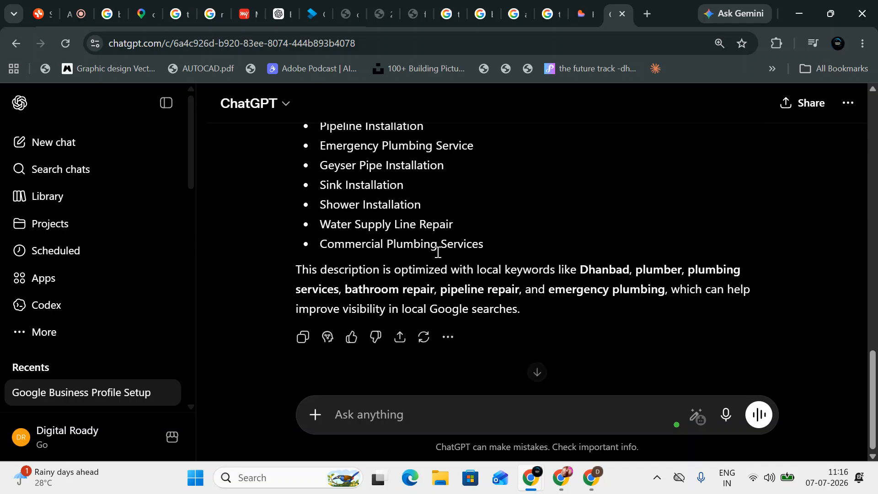
scroll(437, 253, "up", 4)
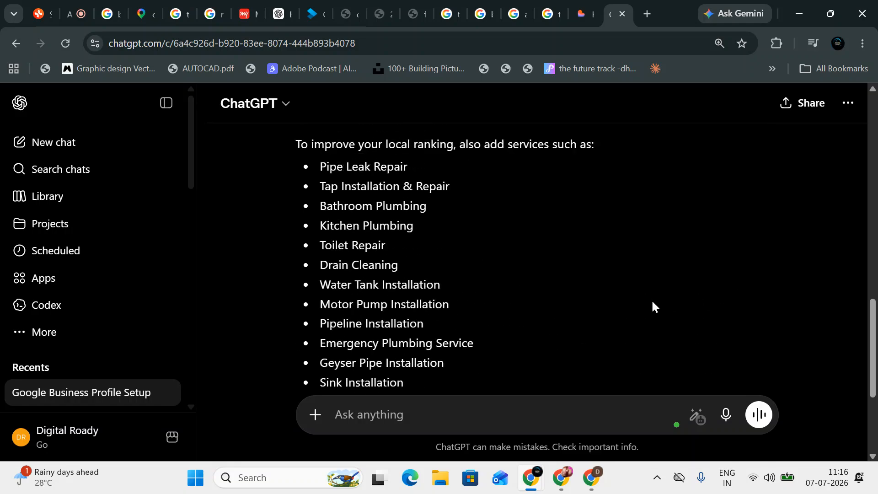
Return to the Google Business Profile form, create the business with the name Rs Plumber and continue to the business type choice
left_click(601, 476)
type("R")
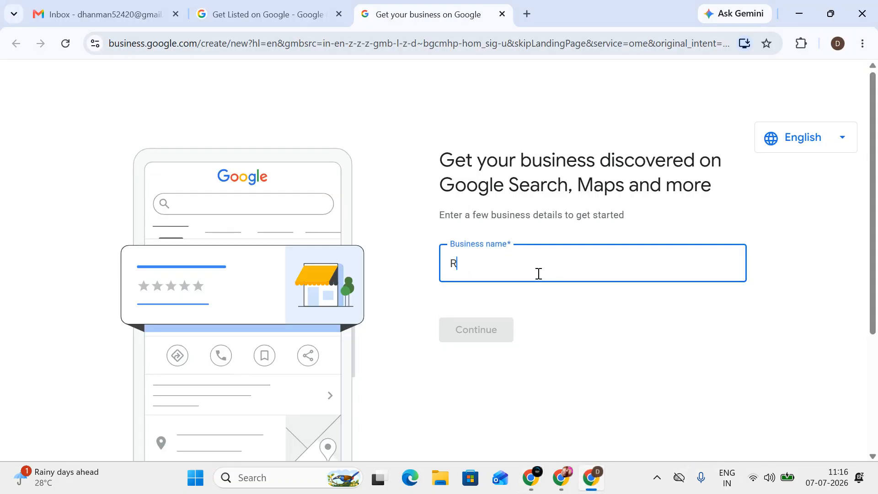
type("s Plumber")
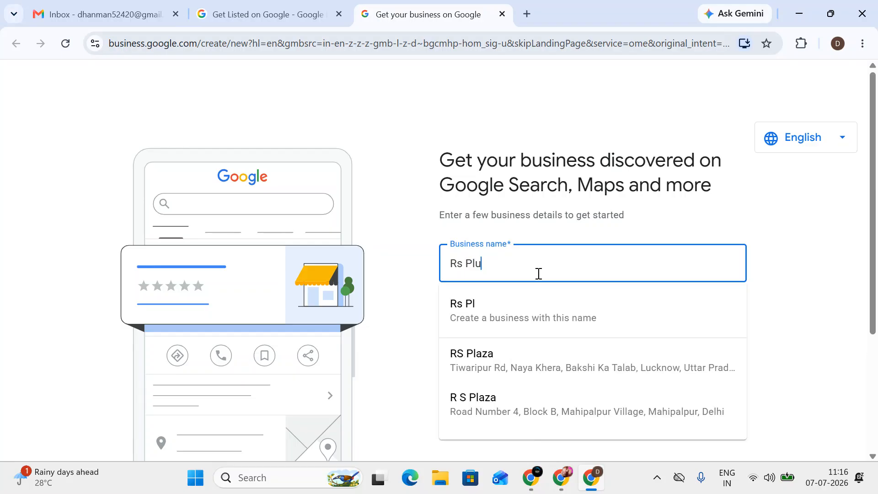
left_click(537, 303)
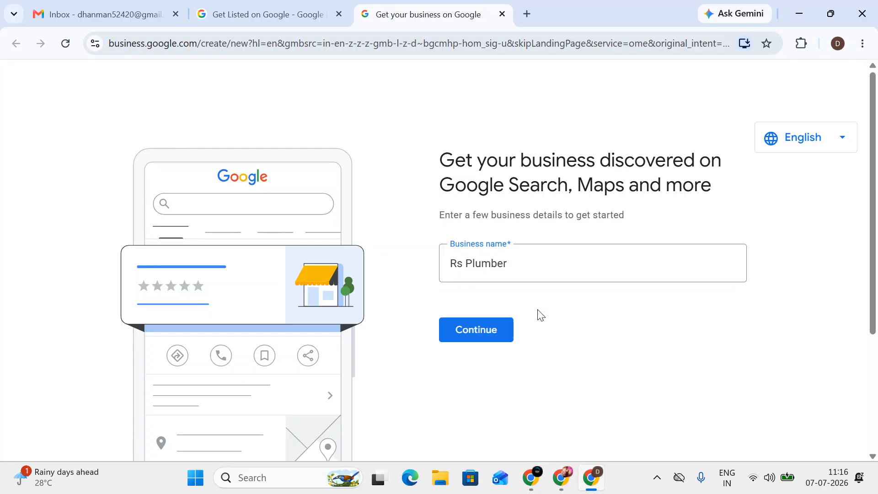
left_click(474, 329)
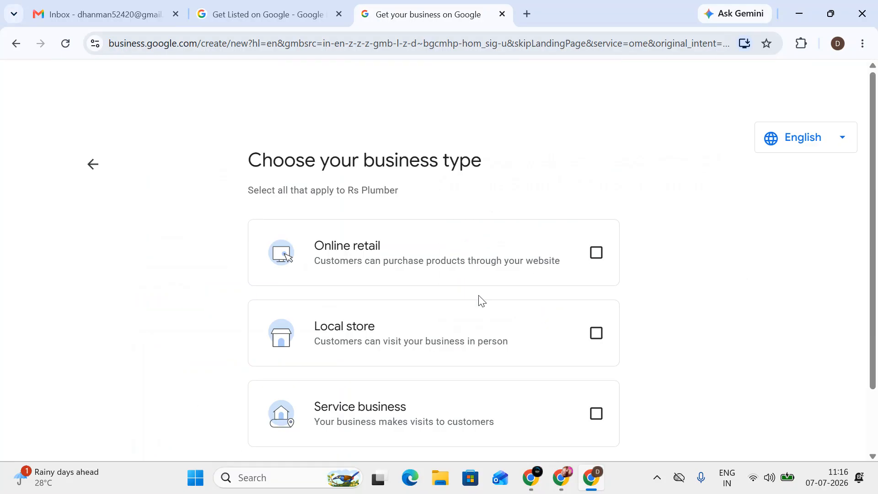
Choose Local store and Service business as the business types for Rs Plumber and continue to the category entry
scroll(433, 288, "down", 2)
left_click(433, 270)
left_click(432, 346)
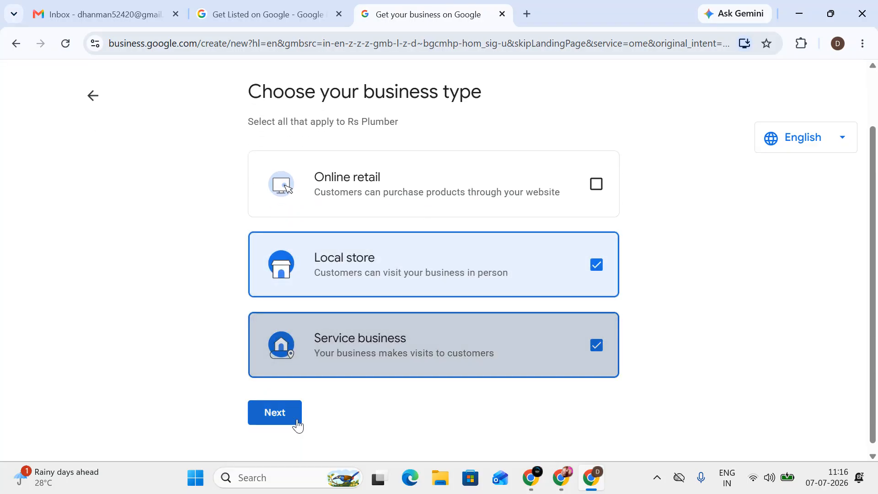
left_click(295, 420)
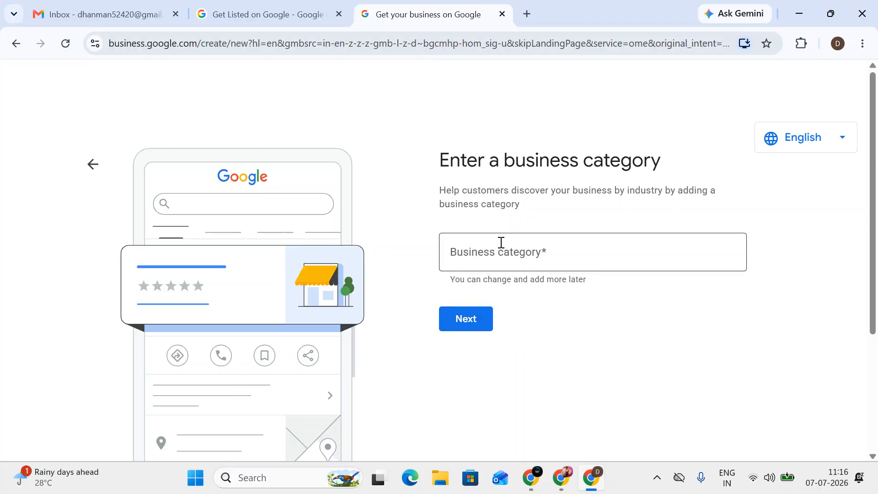
Switch to the ChatGPT reply and copy the suggested primary category Plumber
left_click(499, 242)
key("alt+Tab")
scroll(418, 240, "up", 1)
scroll(419, 240, "up", 8)
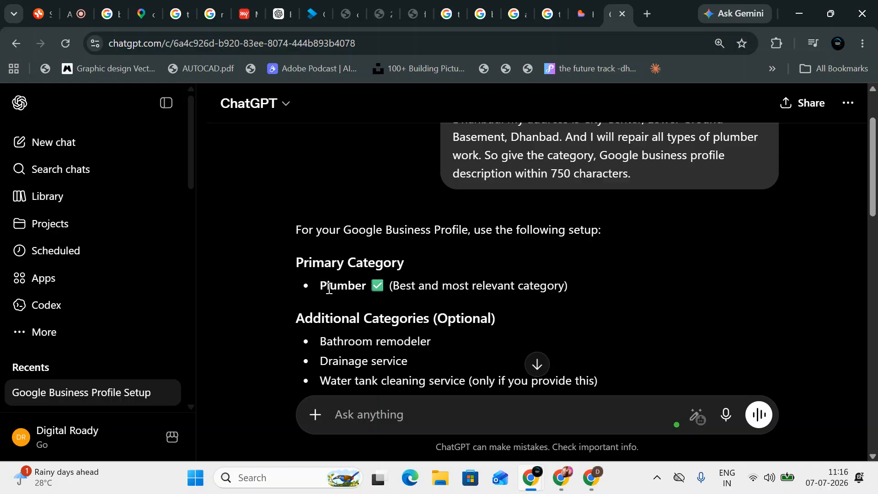
left_click_drag(329, 288, 306, 288)
left_click(363, 290)
key("ctrl+c")
Return to the Google Business Profile form, set the business category to Plumber and continue to the address
key("alt+Tab")
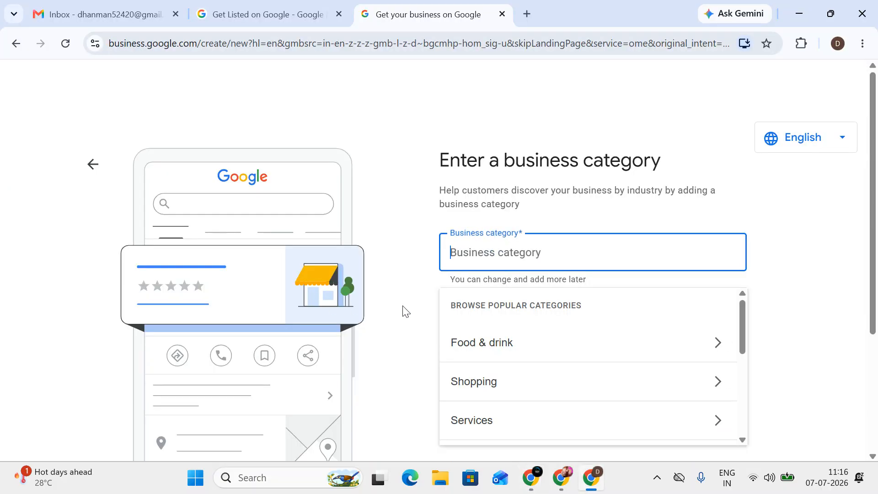
key("ctrl+v")
left_click(518, 290)
scroll(480, 325, "down", 2)
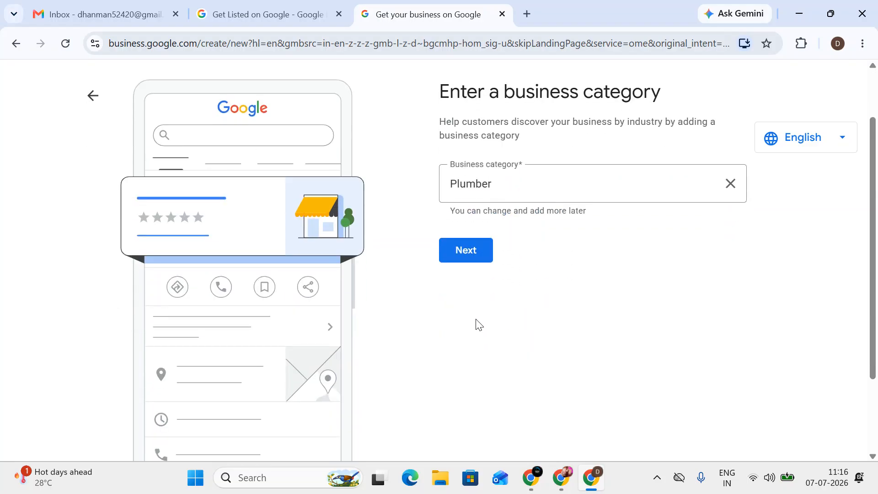
left_click(473, 259)
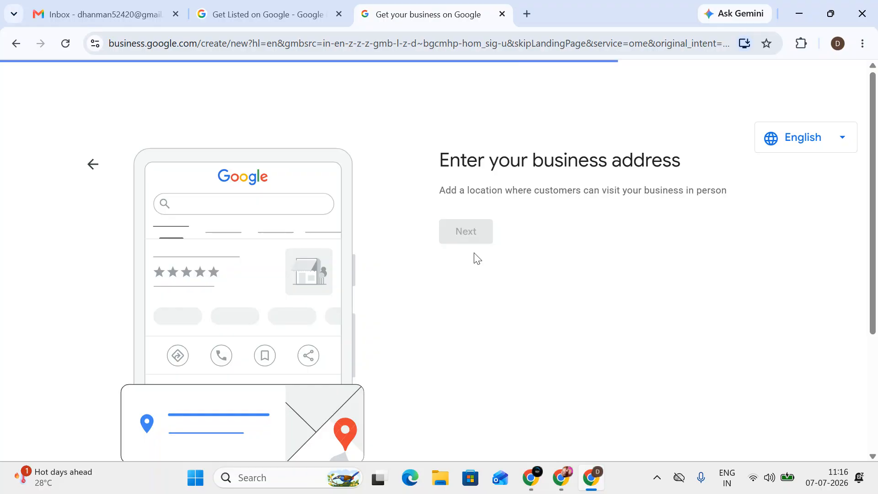
Fill in the business's street address on two lines, plus its city and pincode
left_click(489, 306)
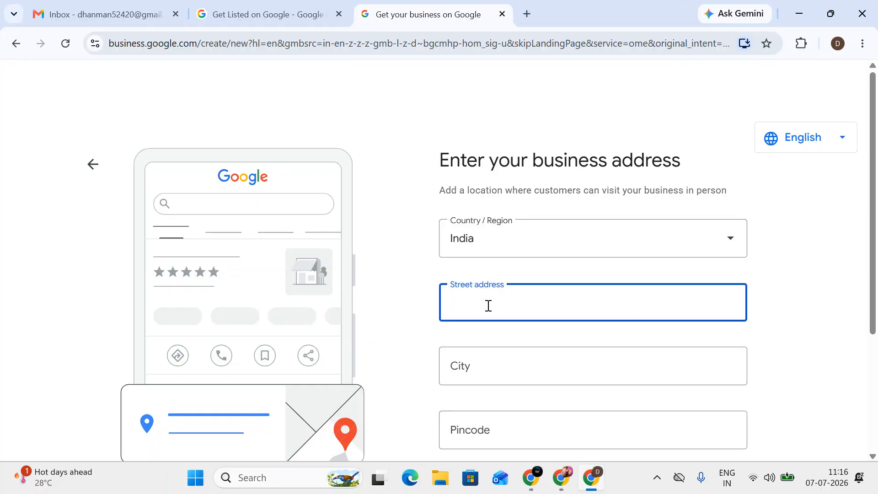
type("City")
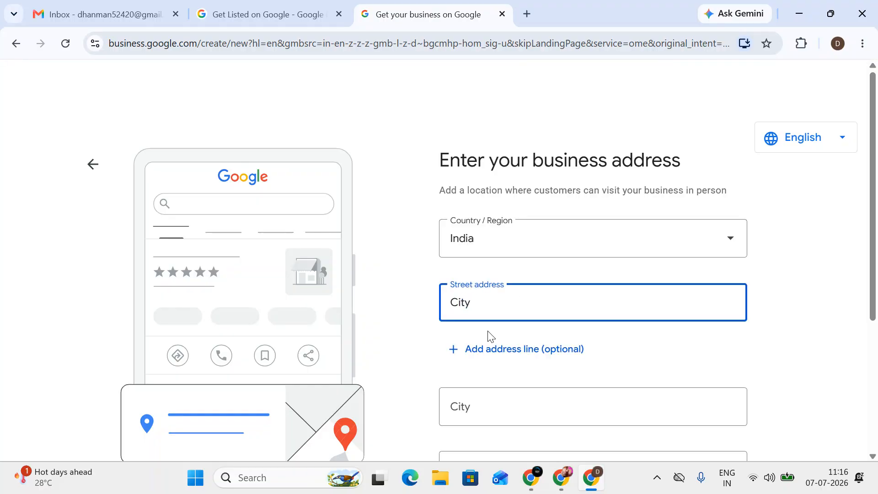
left_click(488, 349)
type("l")
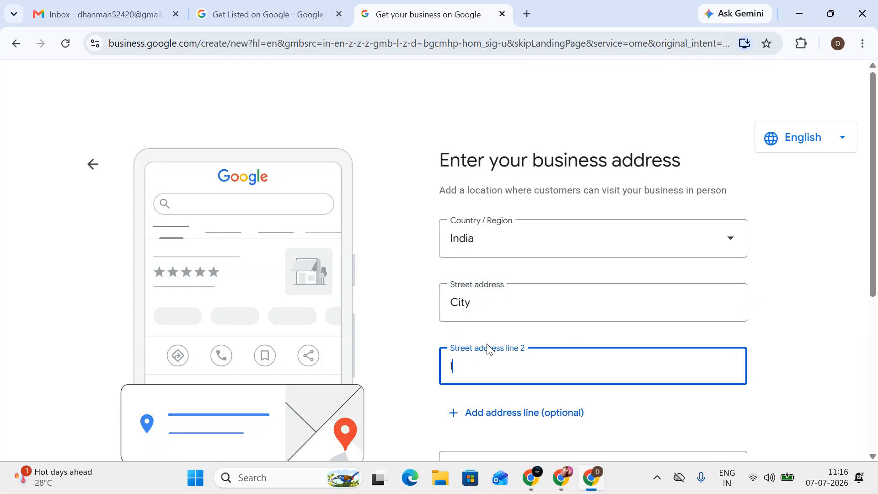
type("oenter")
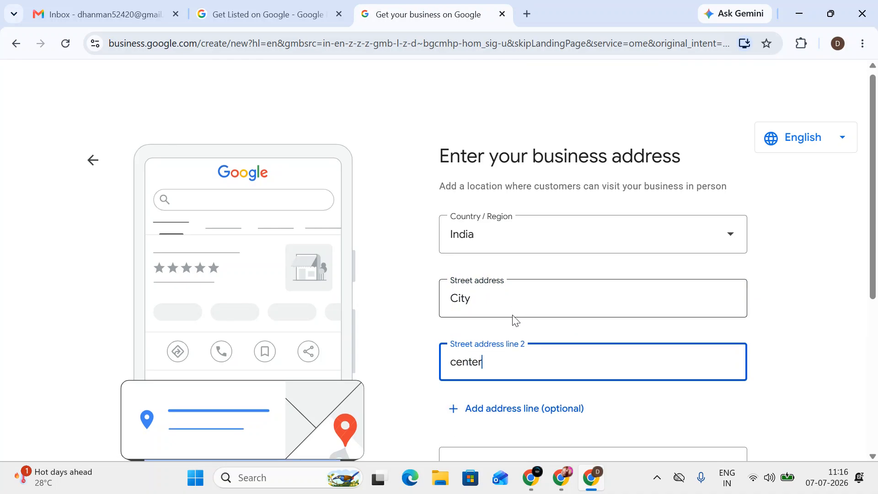
scroll(503, 339, "down", 3)
left_click(499, 350)
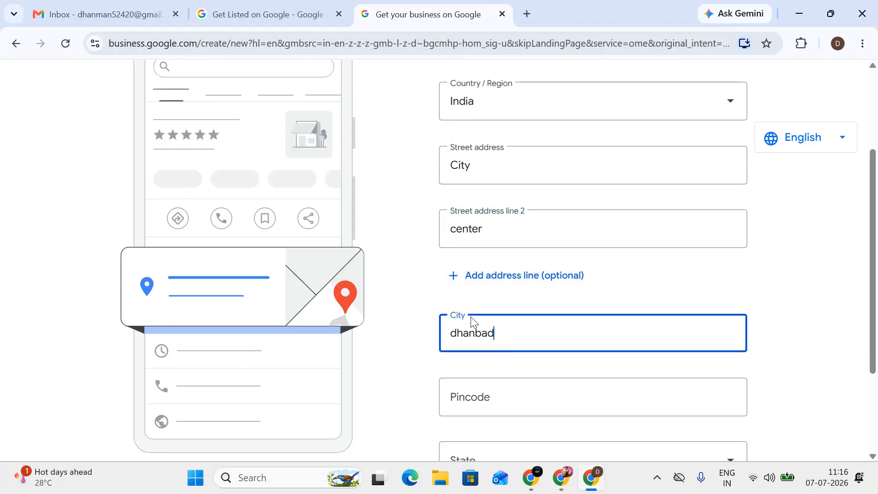
left_click(501, 399)
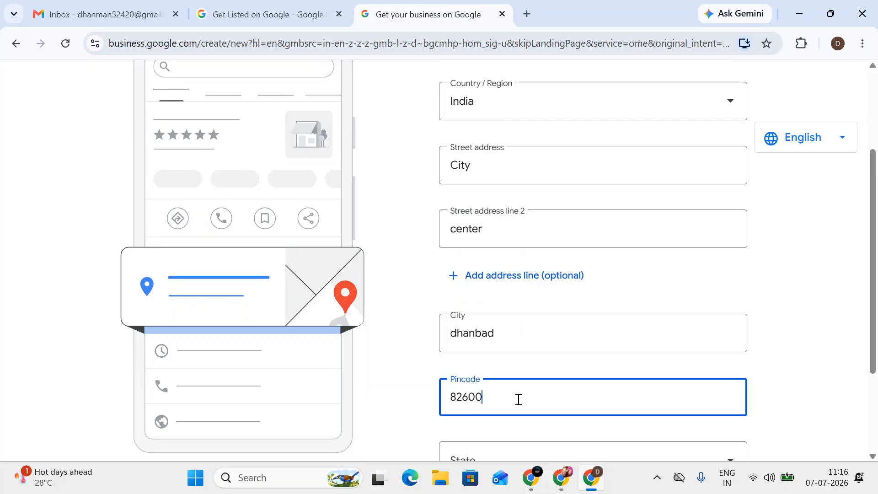
scroll(518, 400, "down", 3)
left_click(502, 305)
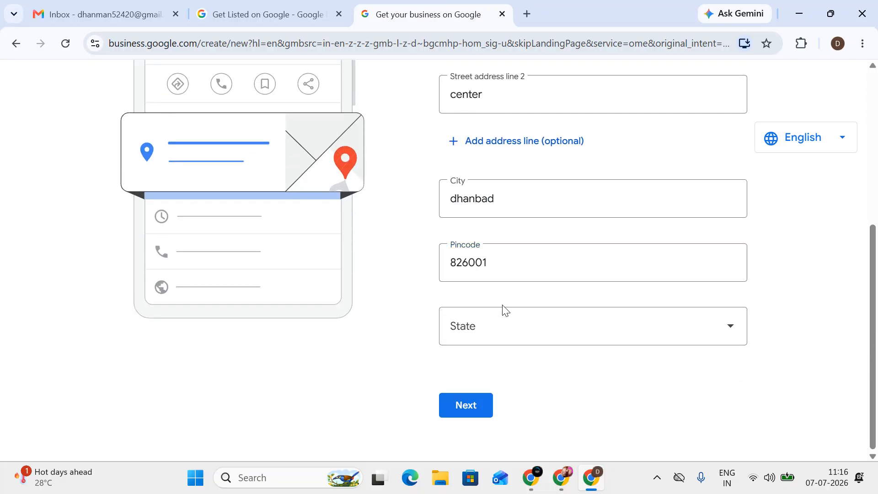
Set the state to Jharkhand and submit the business address
left_click(504, 330)
key("j")
key("Down")
key("Return")
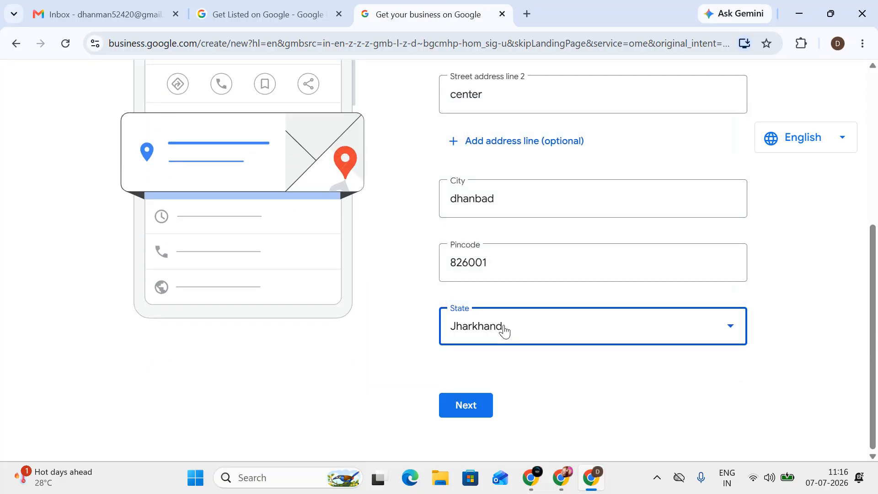
left_click(467, 397)
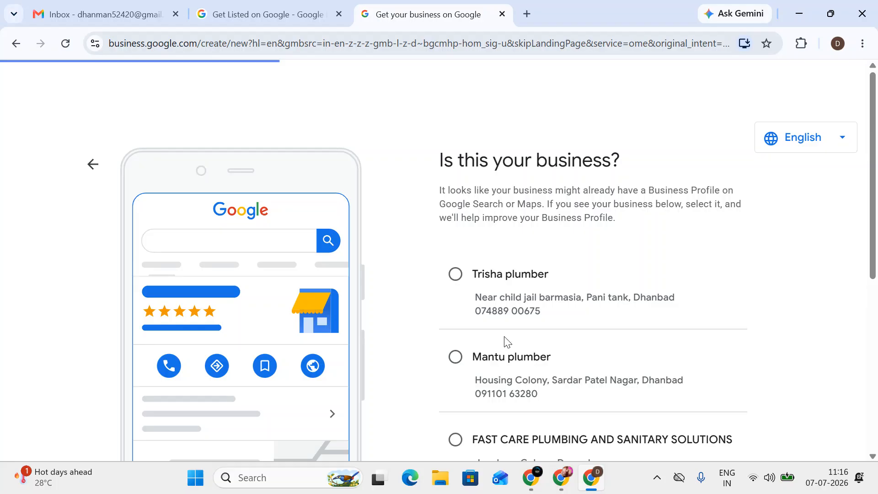
Choose None of these for the suggested existing businesses, and adjust and confirm the map pin near City Centre Dhanbad
scroll(507, 342, "down", 7)
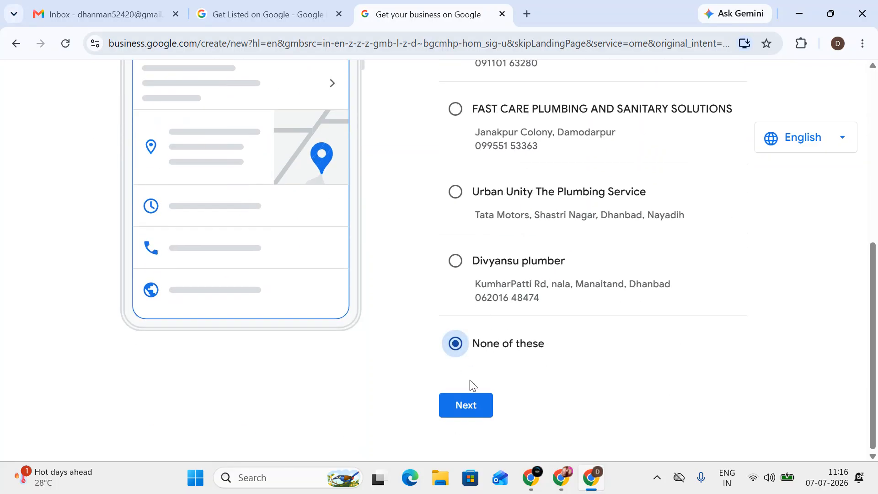
left_click(478, 414)
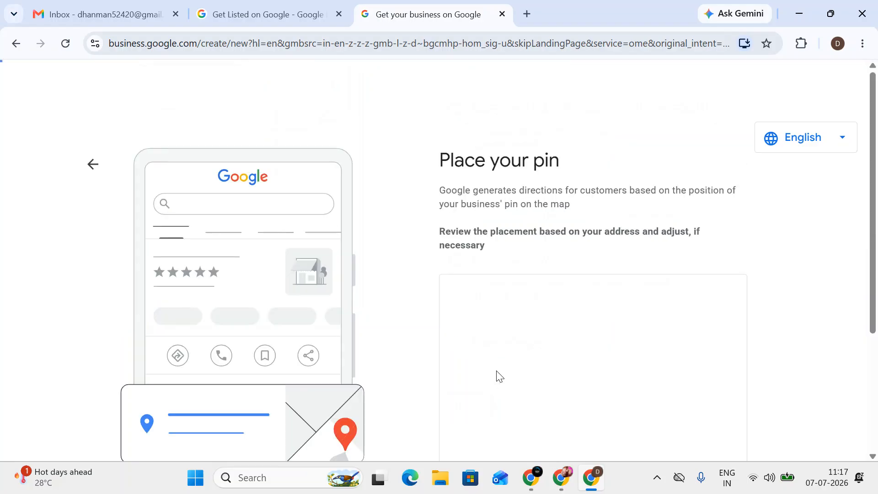
scroll(522, 349, "down", 3)
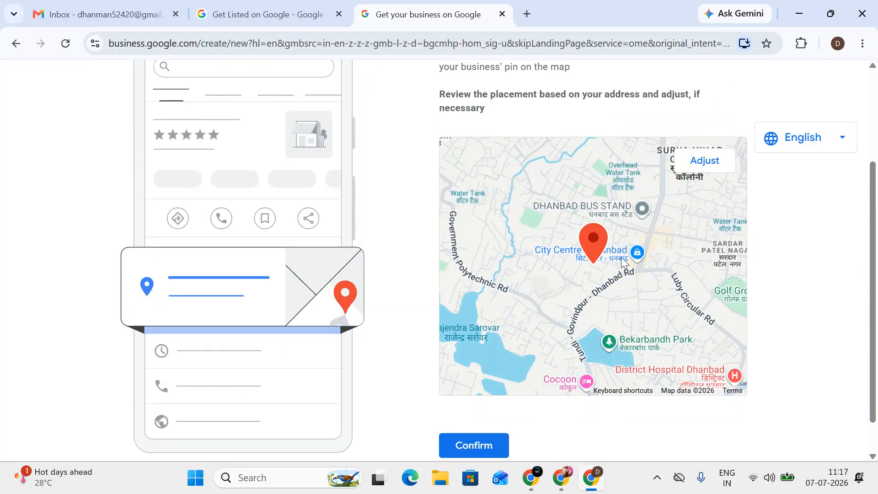
left_click(704, 161)
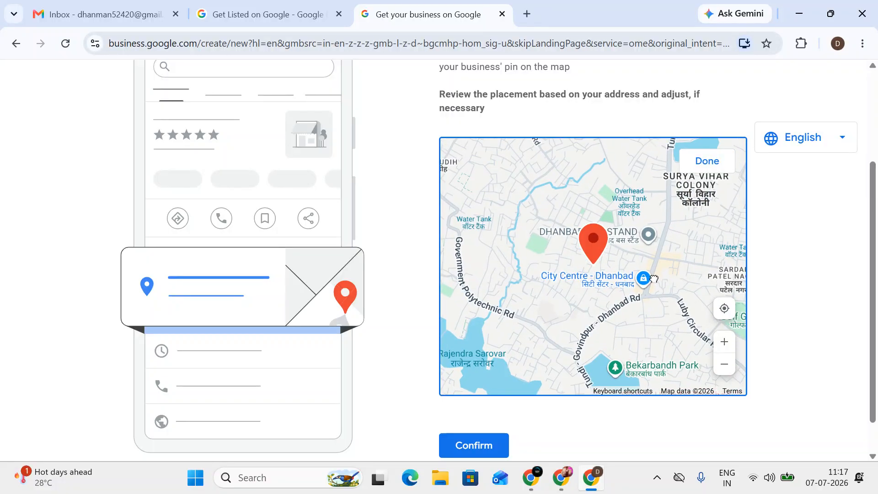
left_click(465, 440)
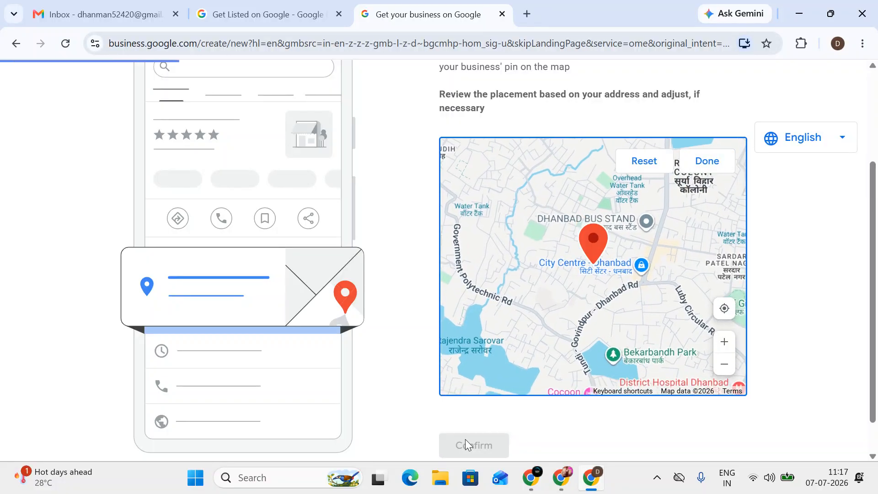
Enter the business's phone number, leave the website and chat details blank, and continue
scroll(521, 355, "down", 4)
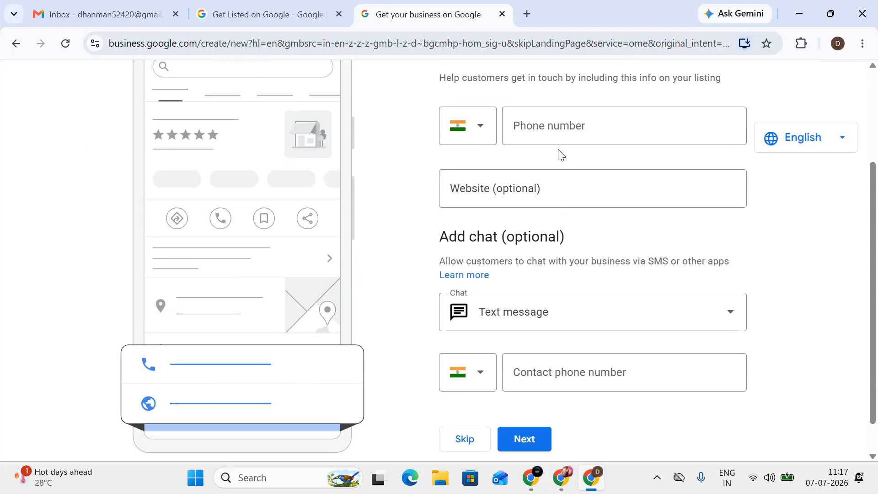
scroll(565, 246, "up", 1)
left_click(558, 169)
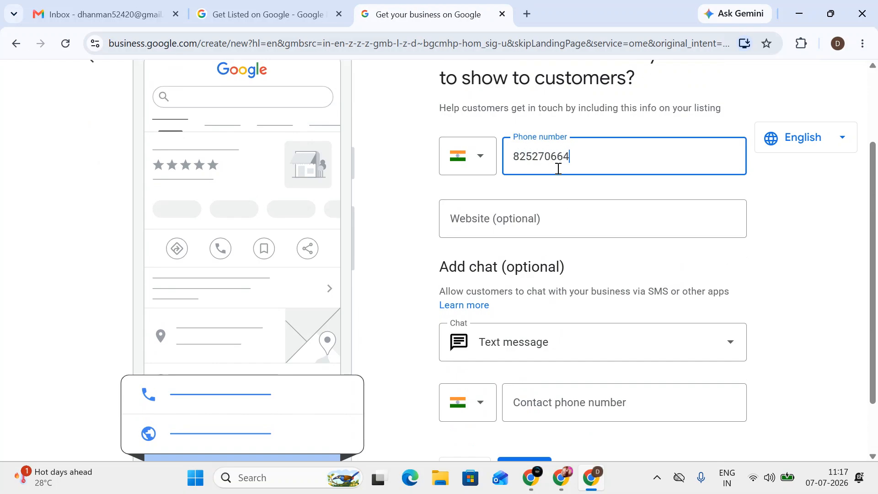
scroll(550, 329, "down", 2)
left_click(514, 406)
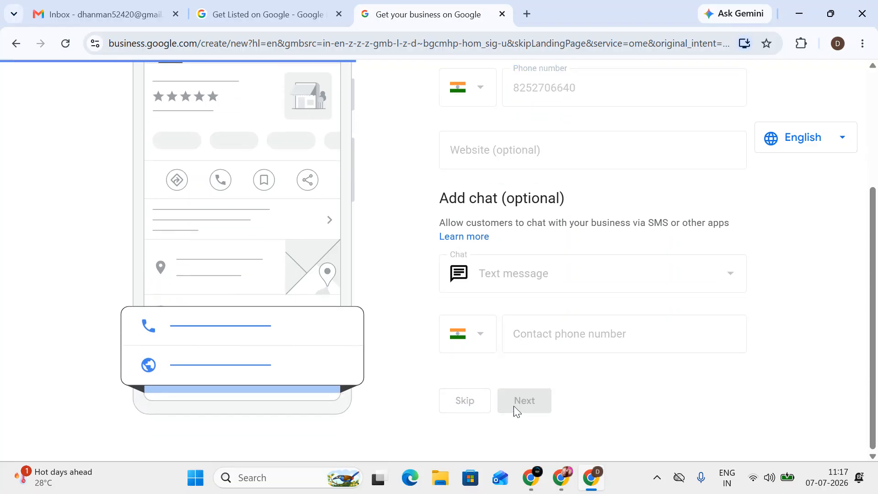
Opt in to invitations for occasional surveys and pilots, and continue to the business verification
scroll(525, 346, "down", 2)
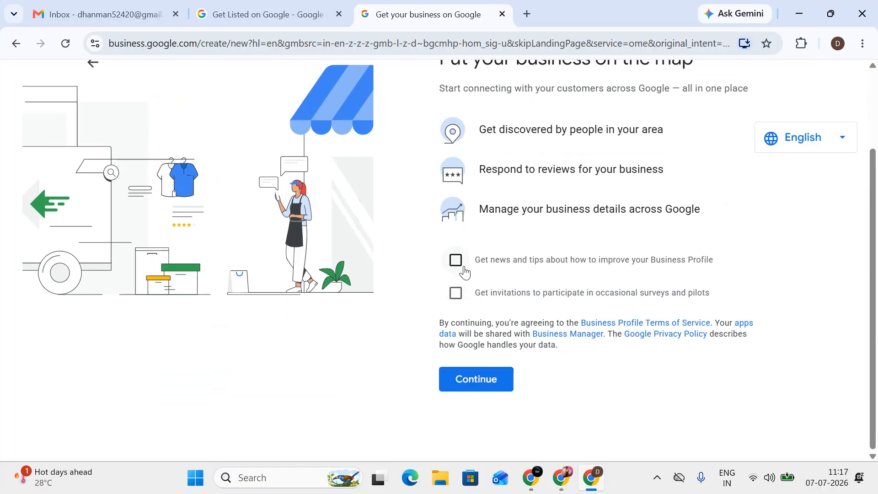
left_click(456, 293)
left_click(457, 370)
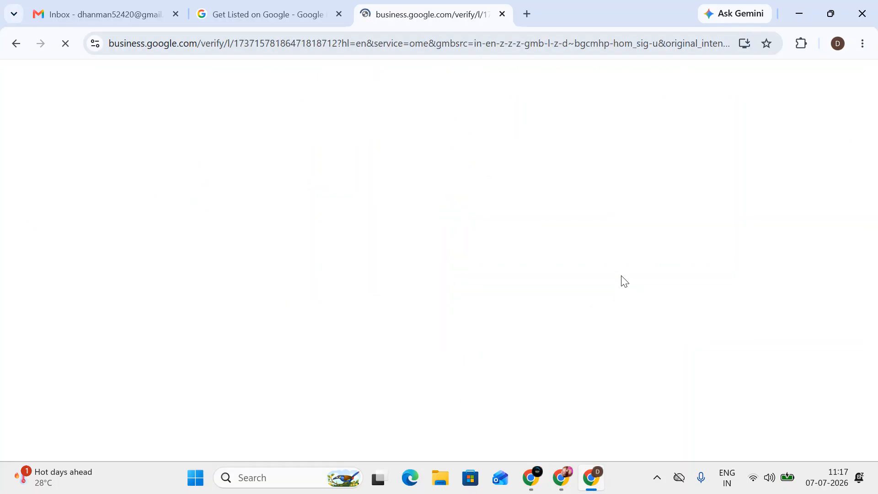
Request a verification code for the business phone number and return to the choice of verification methods
scroll(572, 213, "down", 3)
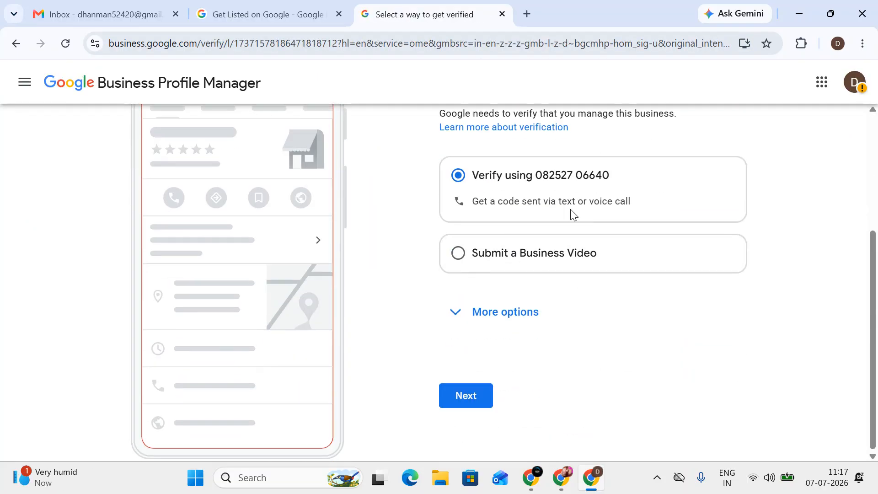
left_click(467, 396)
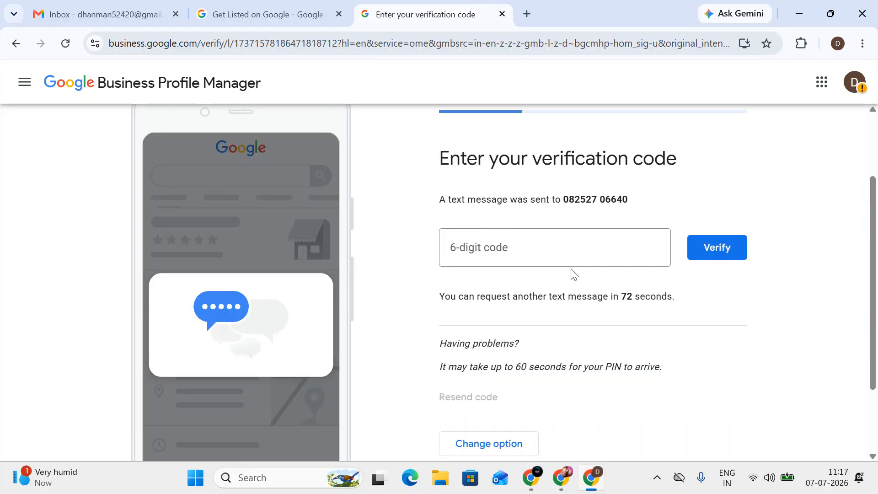
scroll(571, 274, "down", 2)
left_click(488, 344)
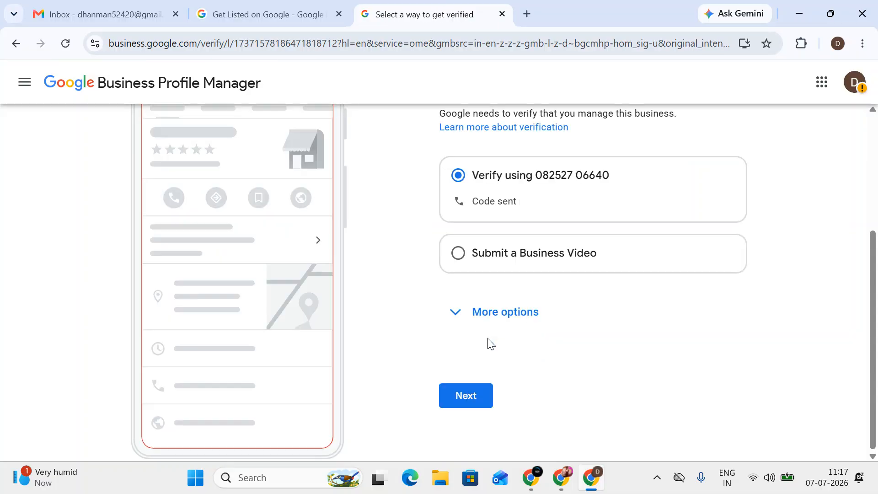
left_click(476, 388)
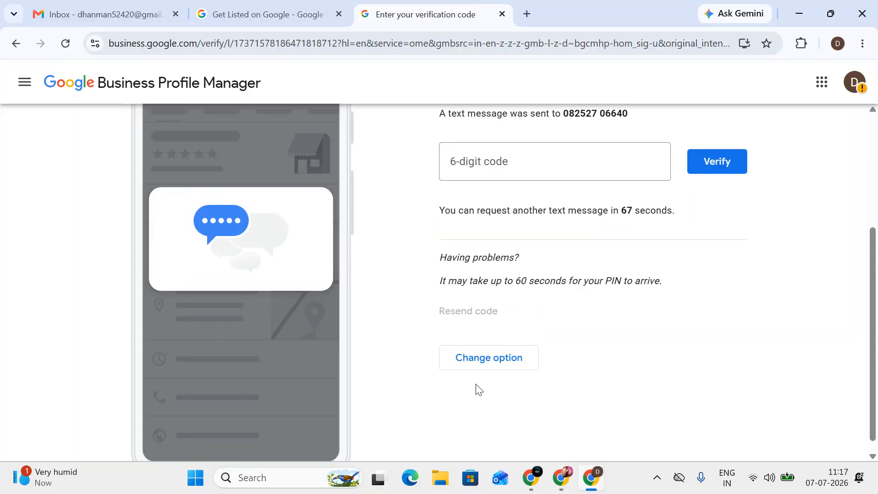
left_click(482, 360)
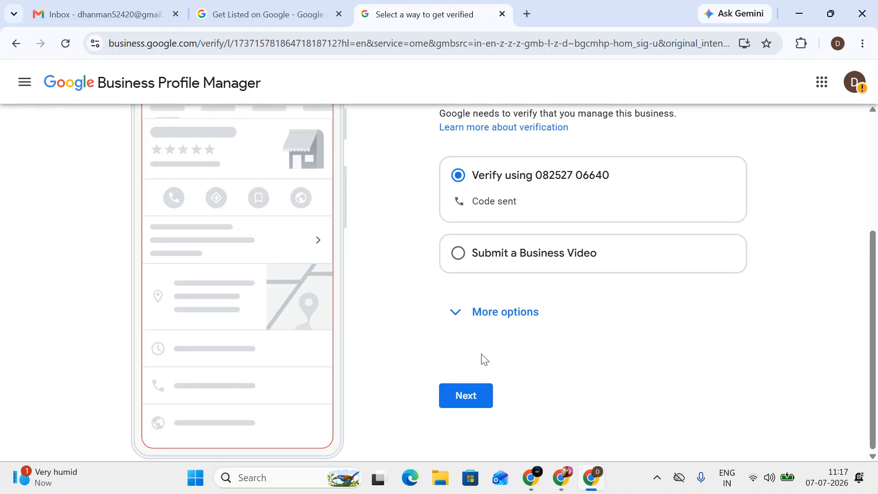
Close the browser window with the Business Profile verification and switch to the Apowersoft online screen recorder
left_click(873, 6)
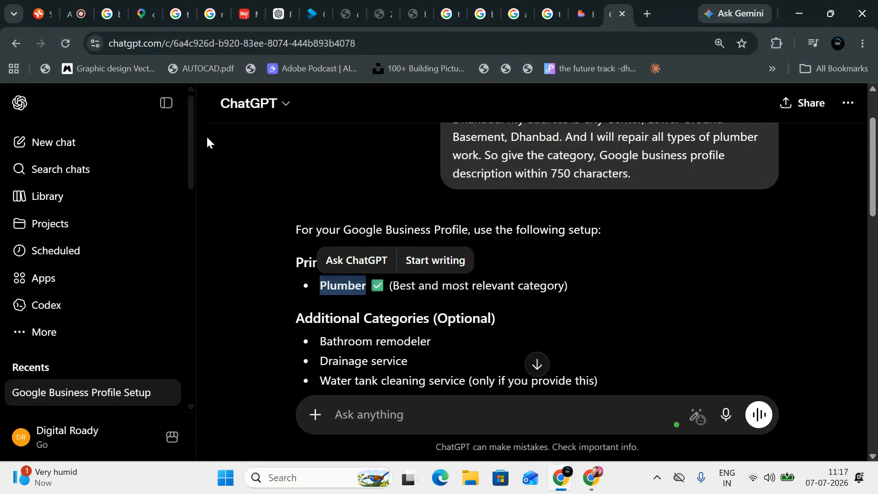
left_click(92, 7)
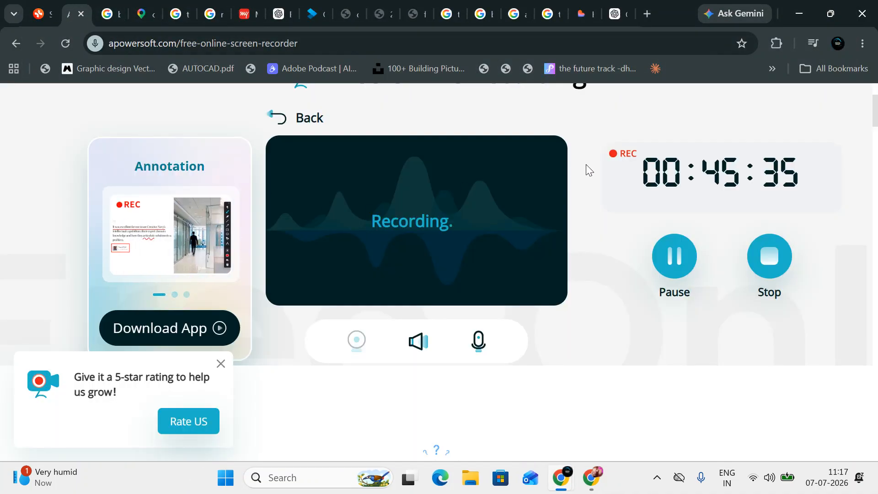